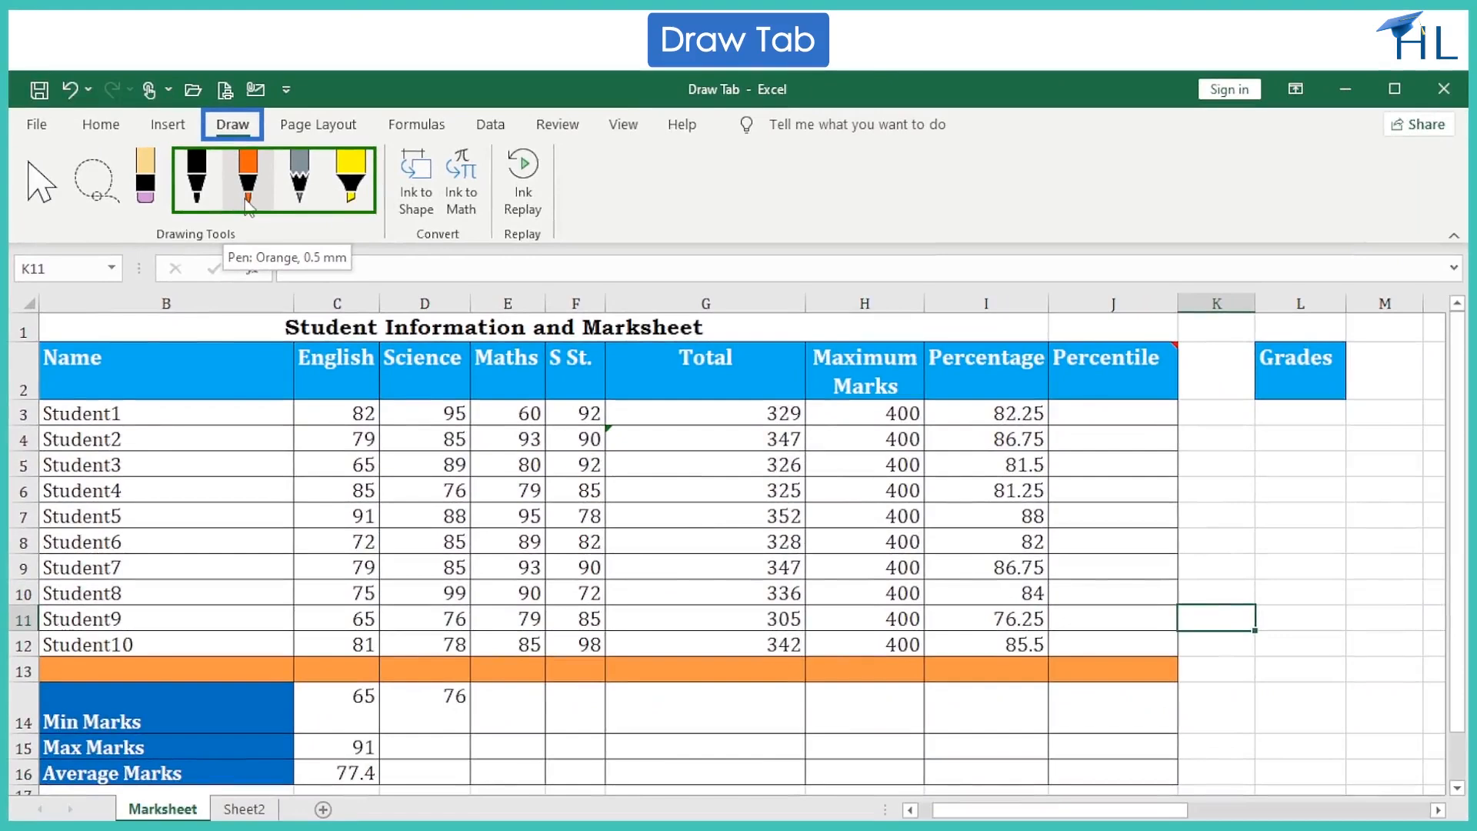
Draw a freehand square below the Grades heading in column L with the orange 0.5 mm pen
{"action": "left_click", "coordinate": [246, 201]}
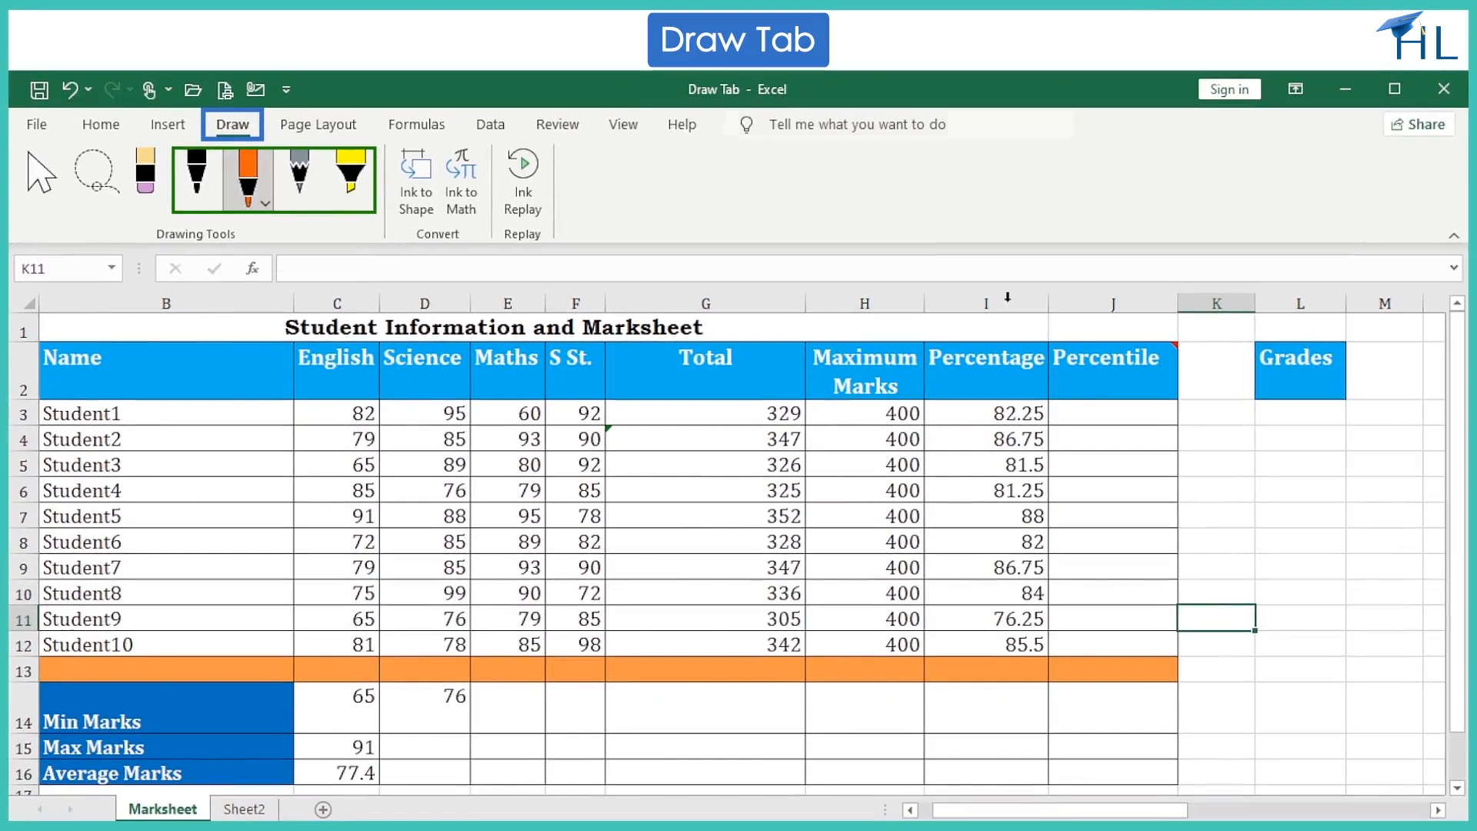
{"action": "mouse_move", "coordinate": [1289, 486]}
{"action": "left_mouse_down"}
{"action": "mouse_move", "coordinate": [1320, 548]}
{"action": "mouse_move", "coordinate": [1351, 510]}
{"action": "mouse_move", "coordinate": [1325, 483]}
{"action": "mouse_move", "coordinate": [1297, 503]}
{"action": "left_mouse_up"}
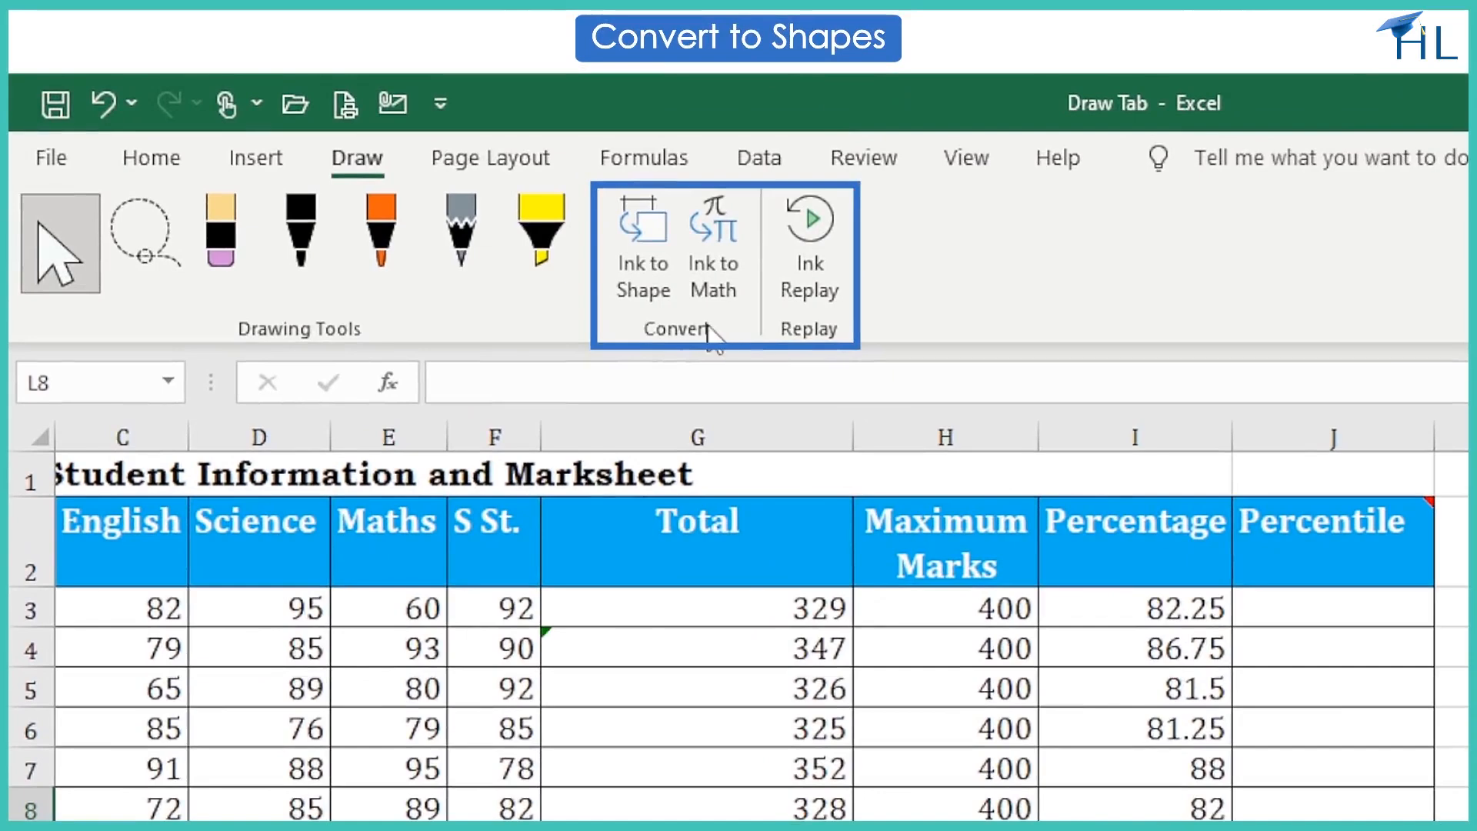
{"action": "left_click", "coordinate": [380, 230]}
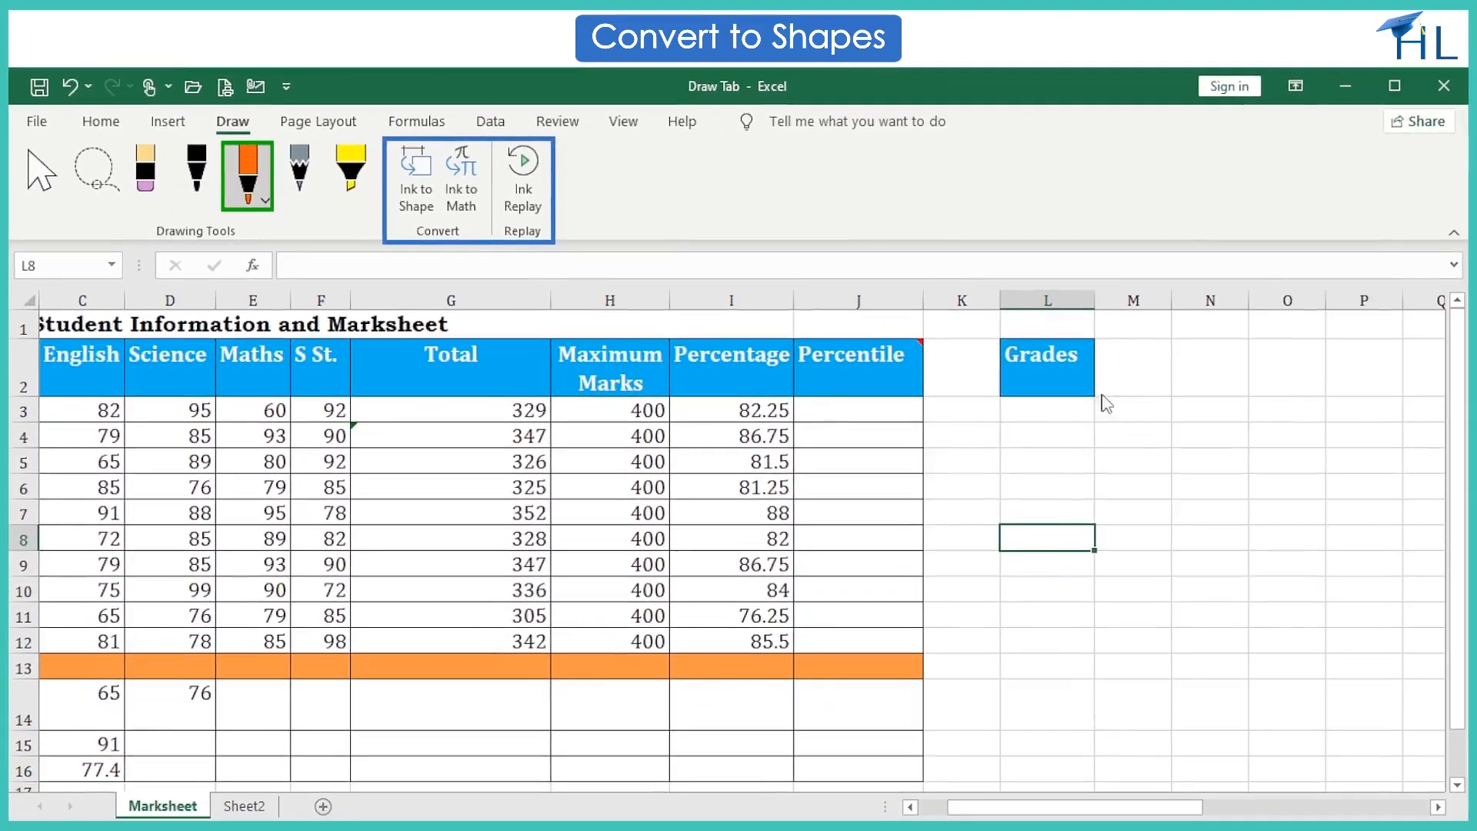
{"action": "mouse_move", "coordinate": [1002, 428]}
{"action": "left_mouse_down"}
{"action": "mouse_move", "coordinate": [1093, 496]}
{"action": "mouse_move", "coordinate": [1010, 435]}
{"action": "mouse_move", "coordinate": [1102, 525]}
{"action": "mouse_move", "coordinate": [1099, 420]}
{"action": "left_mouse_up"}
Select the hand-drawn orange square with the Lasso tool and convert it with Ink to Shape
{"action": "left_click", "coordinate": [94, 169]}
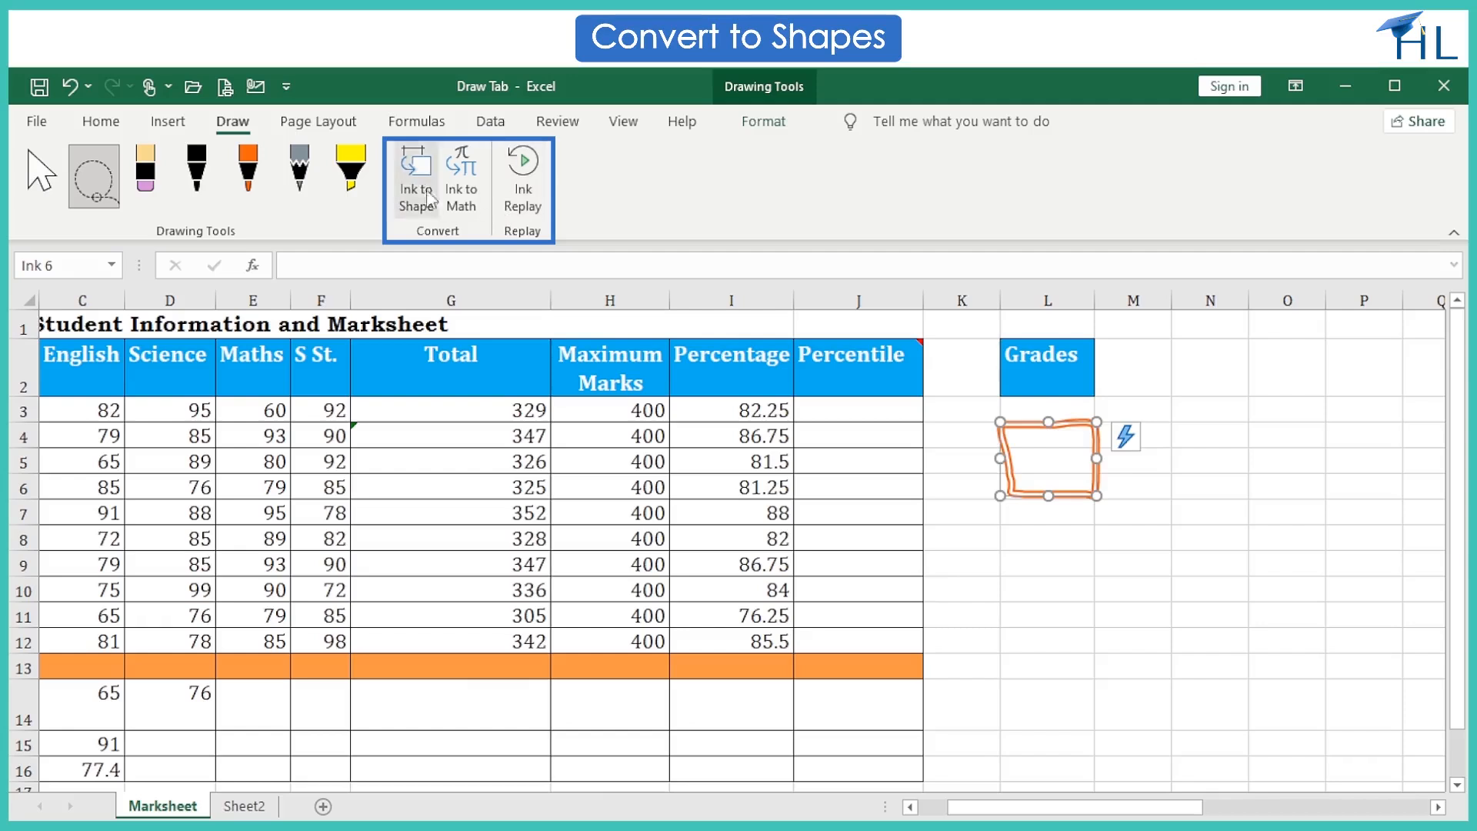
{"action": "left_click", "coordinate": [415, 179]}
{"action": "key", "text": "Escape"}
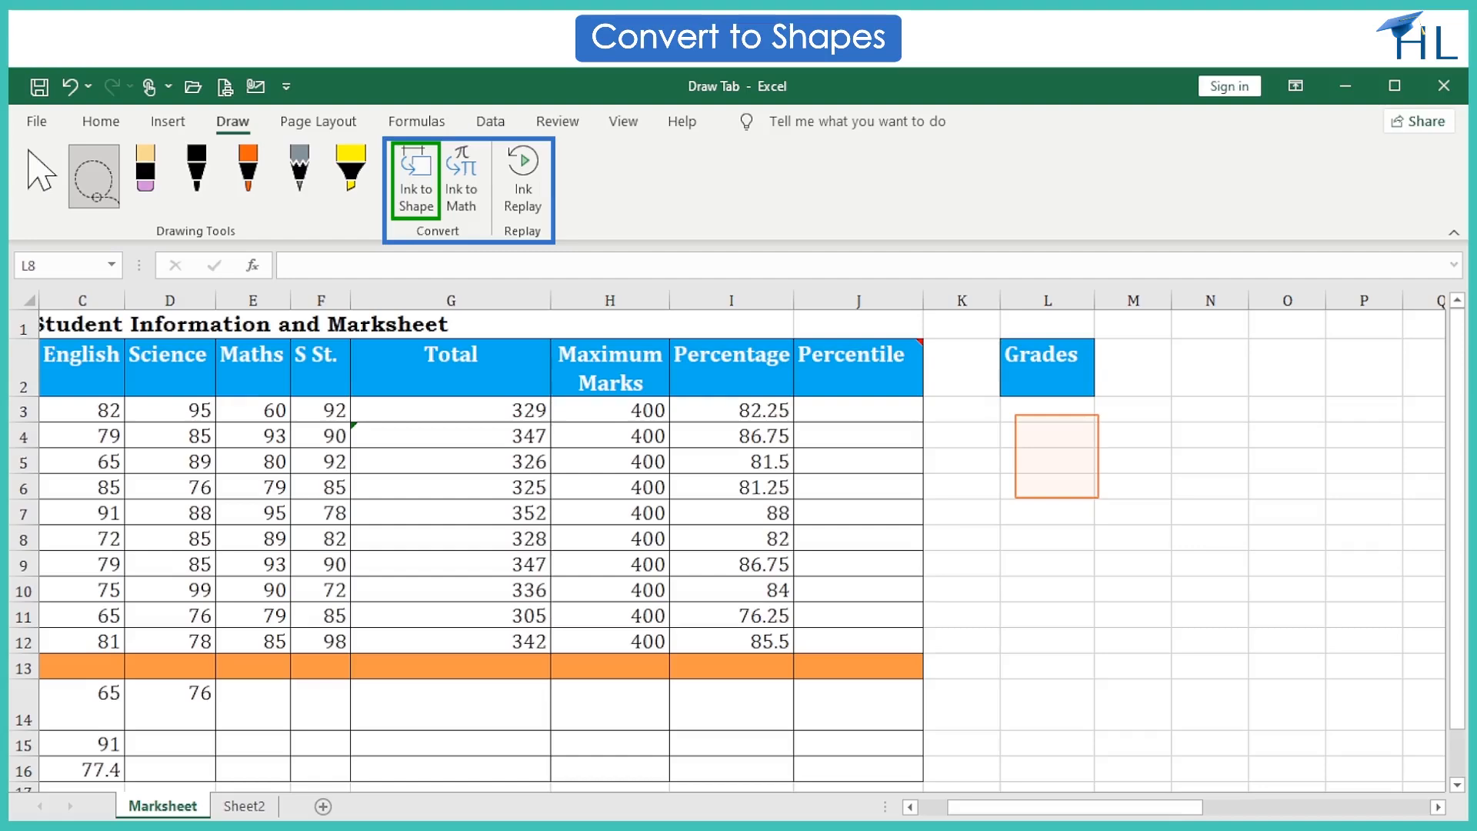
Draw an orange freehand stroke below the converted square in column L and erase it with the Eraser
{"action": "left_click", "coordinate": [196, 173]}
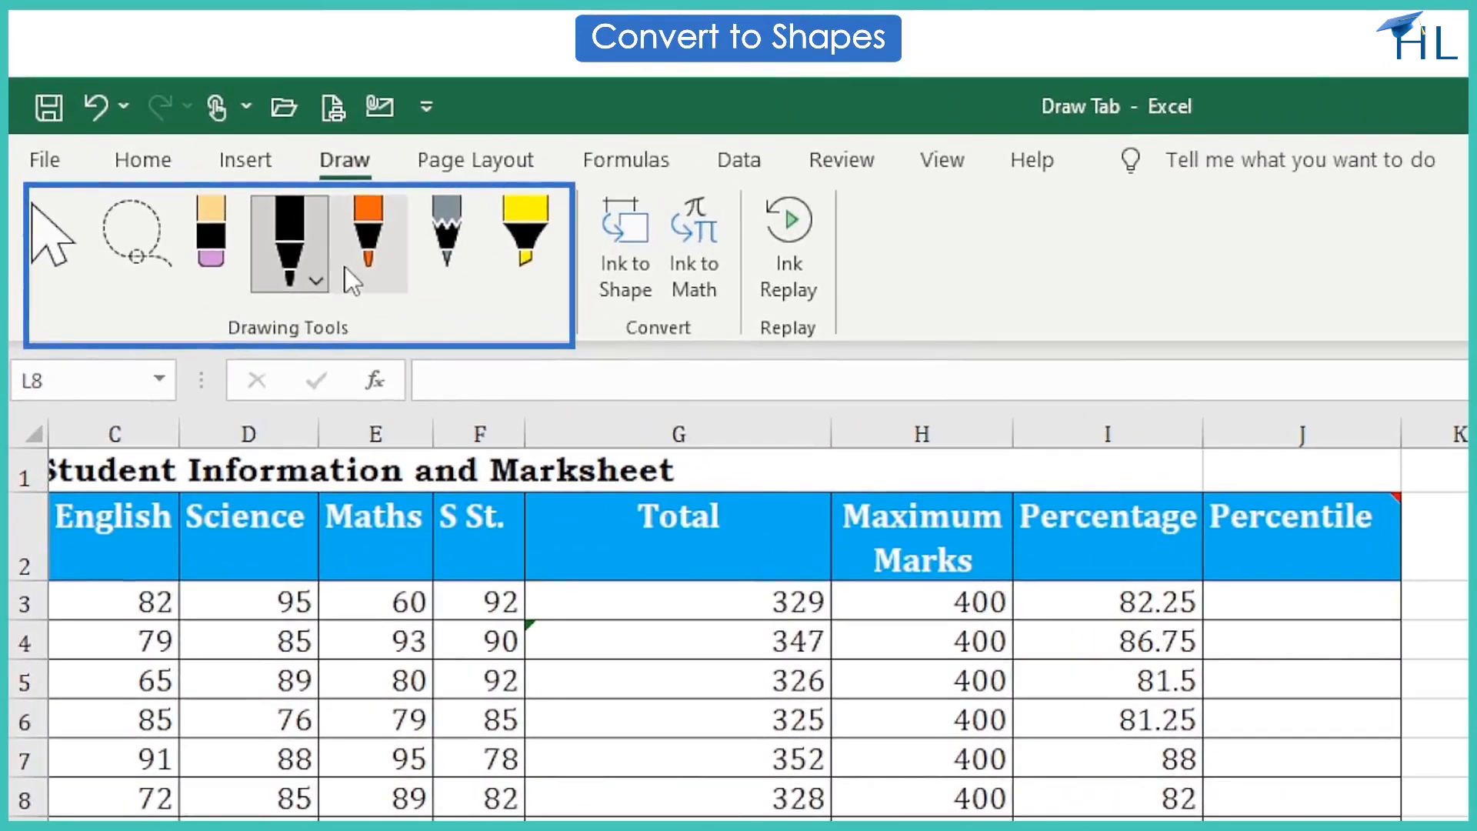
{"action": "left_click", "coordinate": [367, 266]}
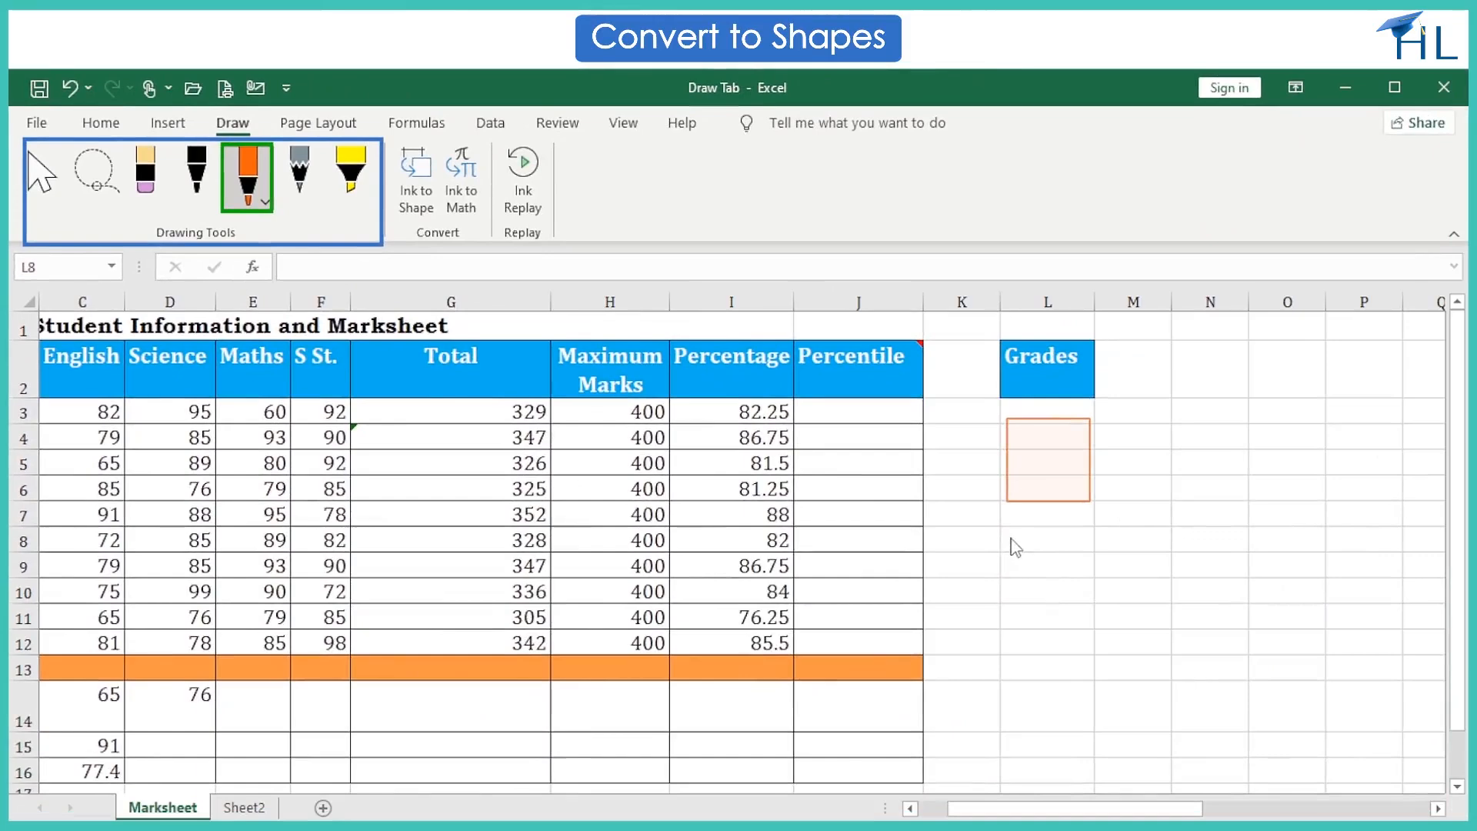
{"action": "mouse_move", "coordinate": [1386, 722]}
{"action": "left_mouse_down"}
{"action": "mouse_move", "coordinate": [1415, 816]}
{"action": "mouse_move", "coordinate": [1458, 827]}
{"action": "left_mouse_up"}
{"action": "mouse_move", "coordinate": [1064, 620]}
{"action": "left_mouse_down"}
{"action": "mouse_move", "coordinate": [1091, 590]}
{"action": "mouse_move", "coordinate": [1093, 555]}
{"action": "mouse_move", "coordinate": [1016, 547]}
{"action": "left_mouse_up"}
{"action": "left_click", "coordinate": [146, 175]}
{"action": "left_click", "coordinate": [1009, 547]}
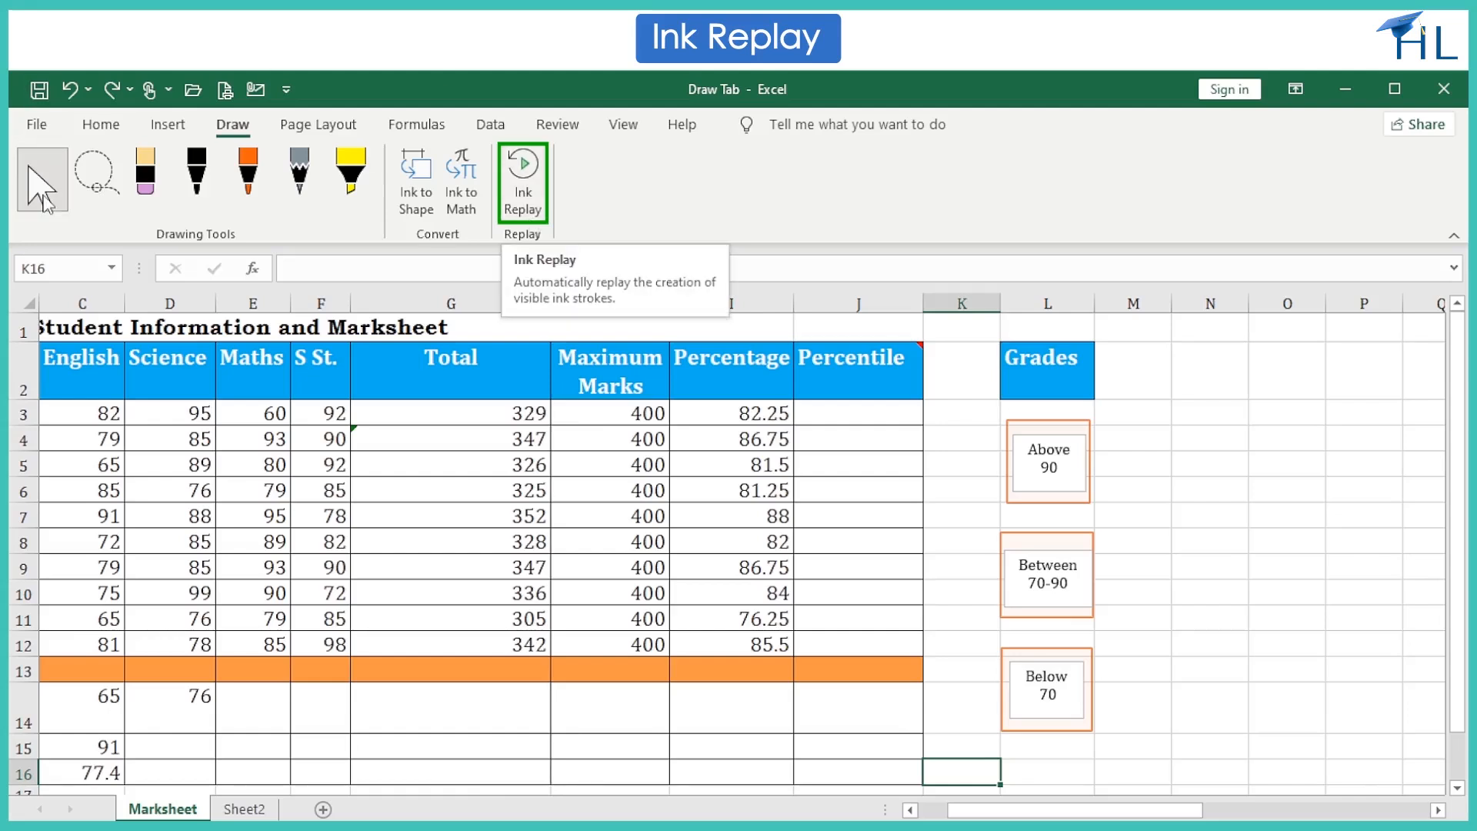
Draw a right-pointing arrow with the black pen beside each of the Above 90, Between 70-90 and Below 70 boxes
{"action": "left_click", "coordinate": [216, 197]}
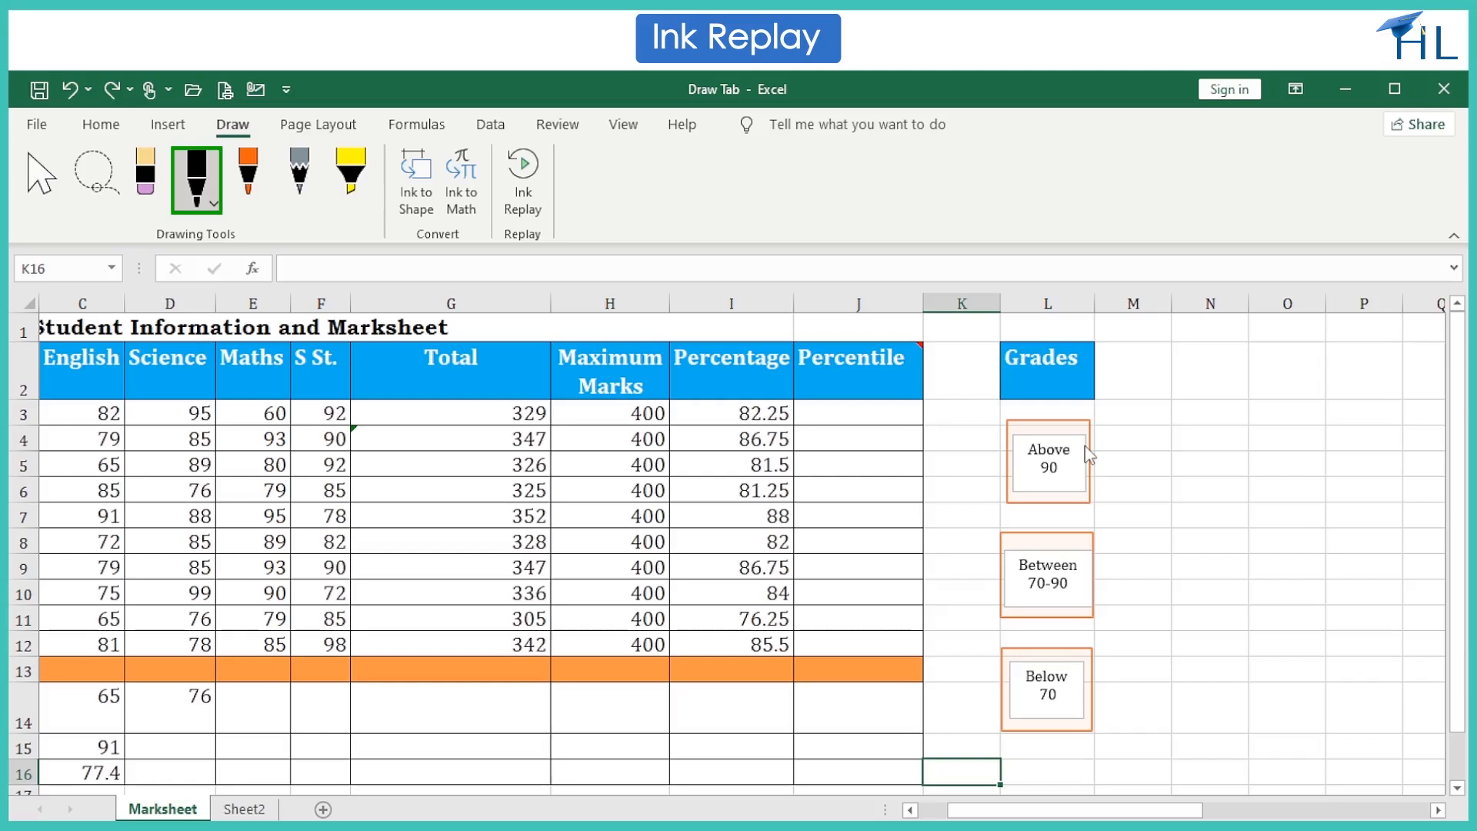
{"action": "mouse_move", "coordinate": [1093, 460]}
{"action": "left_mouse_down"}
{"action": "mouse_move", "coordinate": [1154, 460]}
{"action": "mouse_move", "coordinate": [1155, 480]}
{"action": "left_mouse_up"}
{"action": "mouse_move", "coordinate": [1096, 573]}
{"action": "left_mouse_down"}
{"action": "mouse_move", "coordinate": [1171, 573]}
{"action": "mouse_move", "coordinate": [1163, 592]}
{"action": "left_mouse_up"}
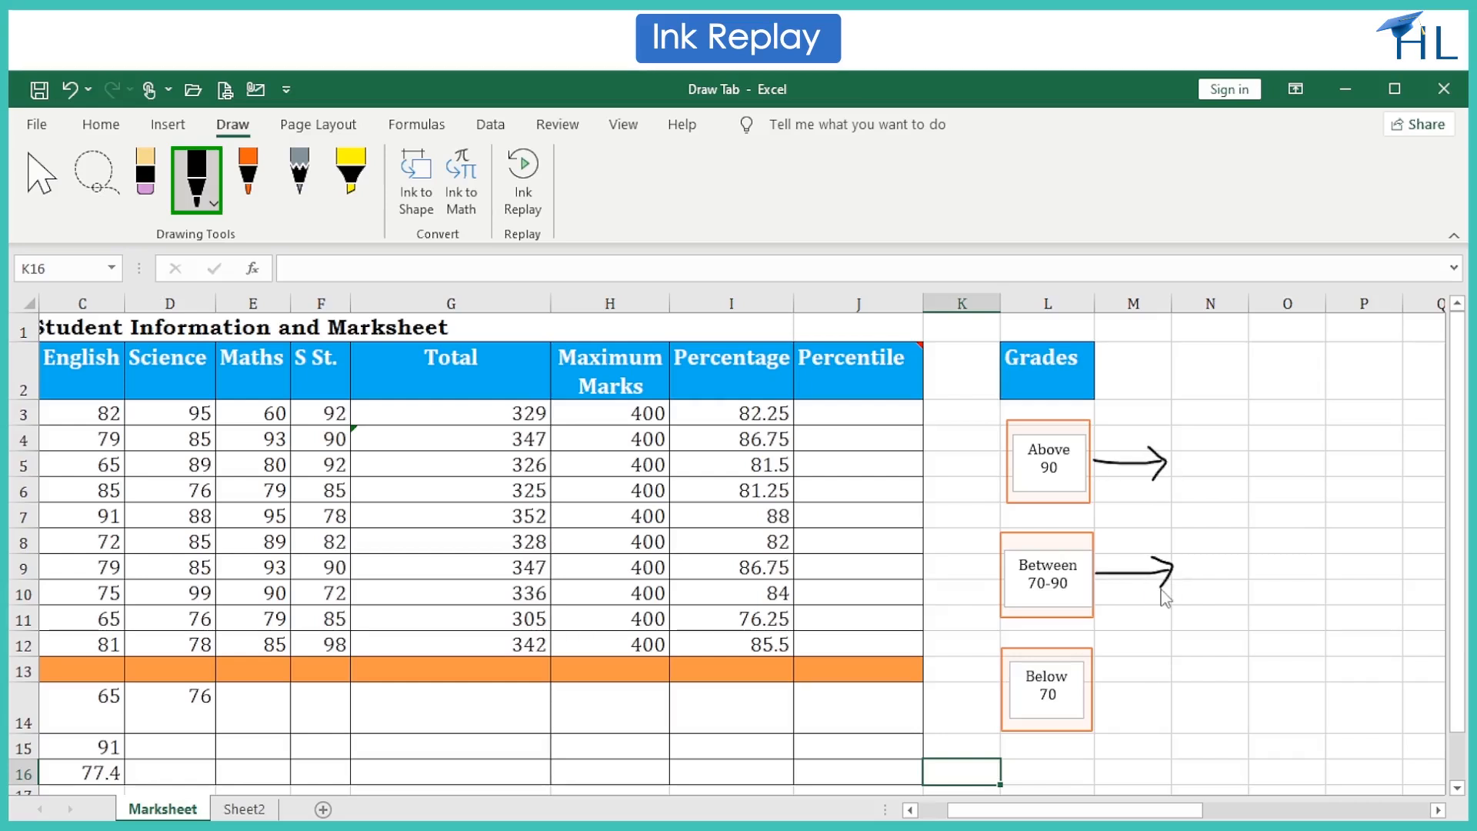
{"action": "mouse_move", "coordinate": [1097, 687]}
{"action": "left_mouse_down"}
{"action": "mouse_move", "coordinate": [1168, 687]}
{"action": "mouse_move", "coordinate": [1158, 708]}
{"action": "left_mouse_up"}
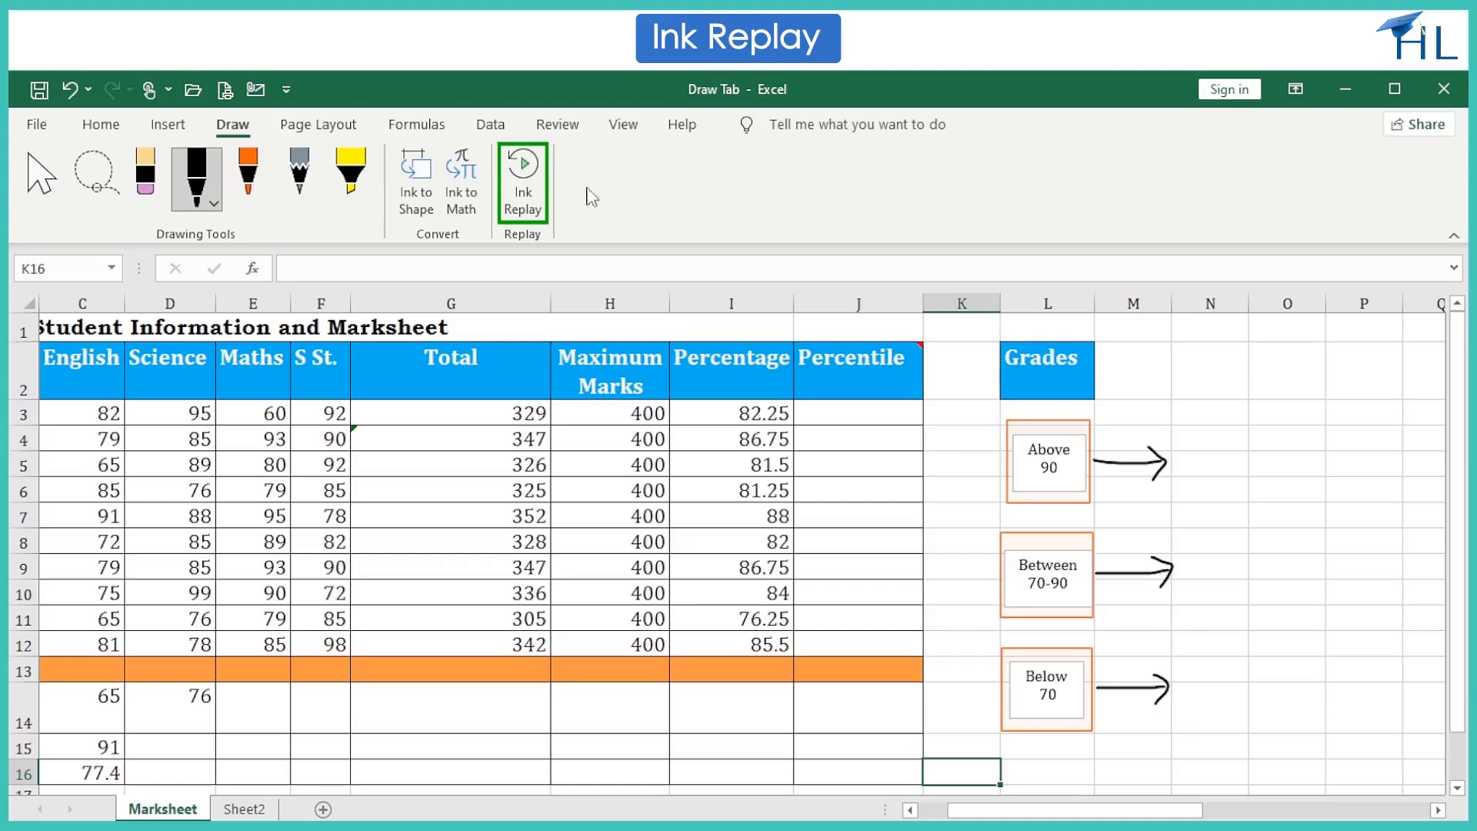
Replay the creation of the ink strokes with Ink Replay, then close the replay and leave pen mode
{"action": "left_click", "coordinate": [523, 209]}
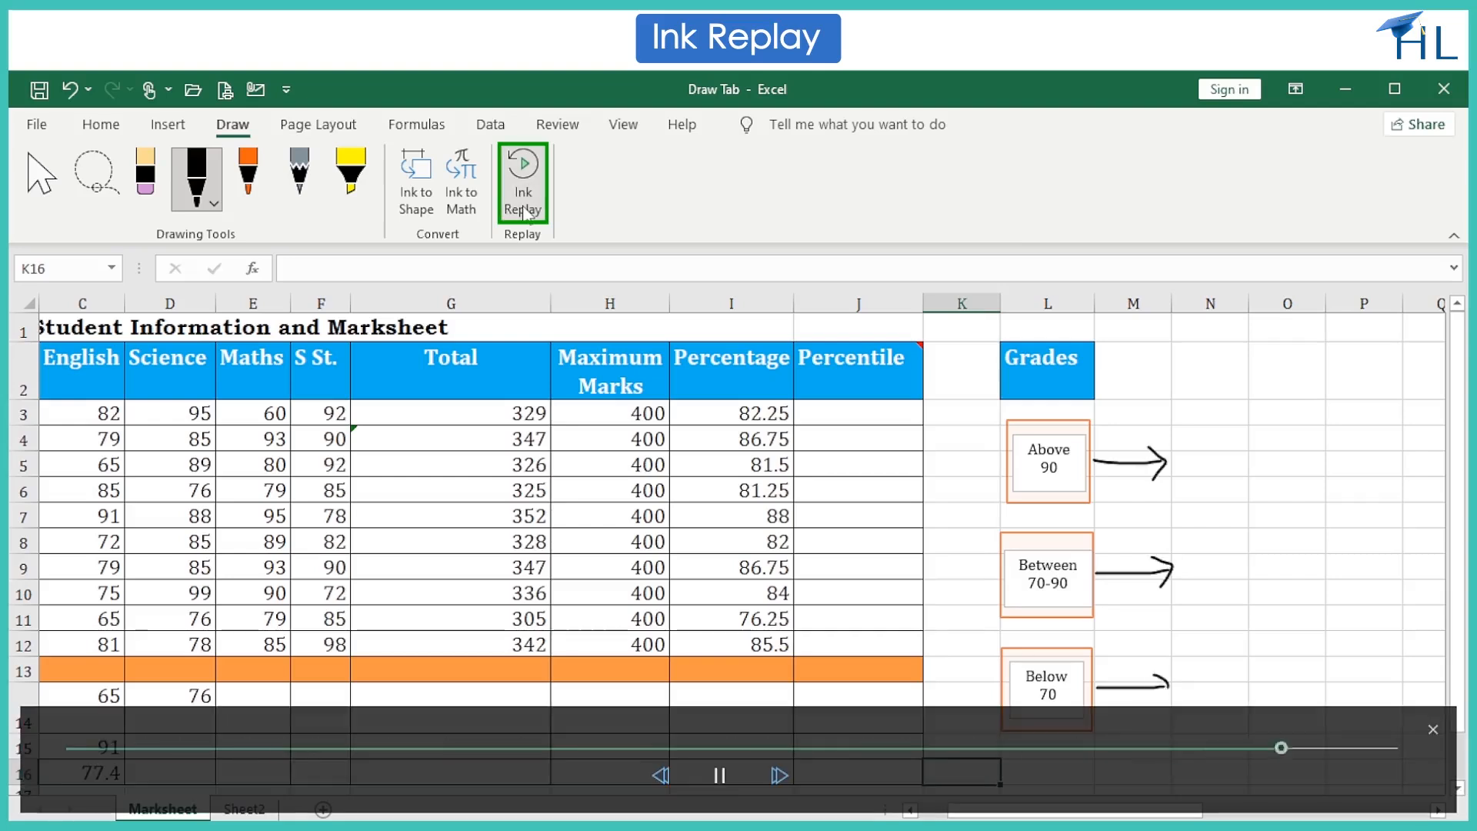
{"action": "key", "text": "Escape"}
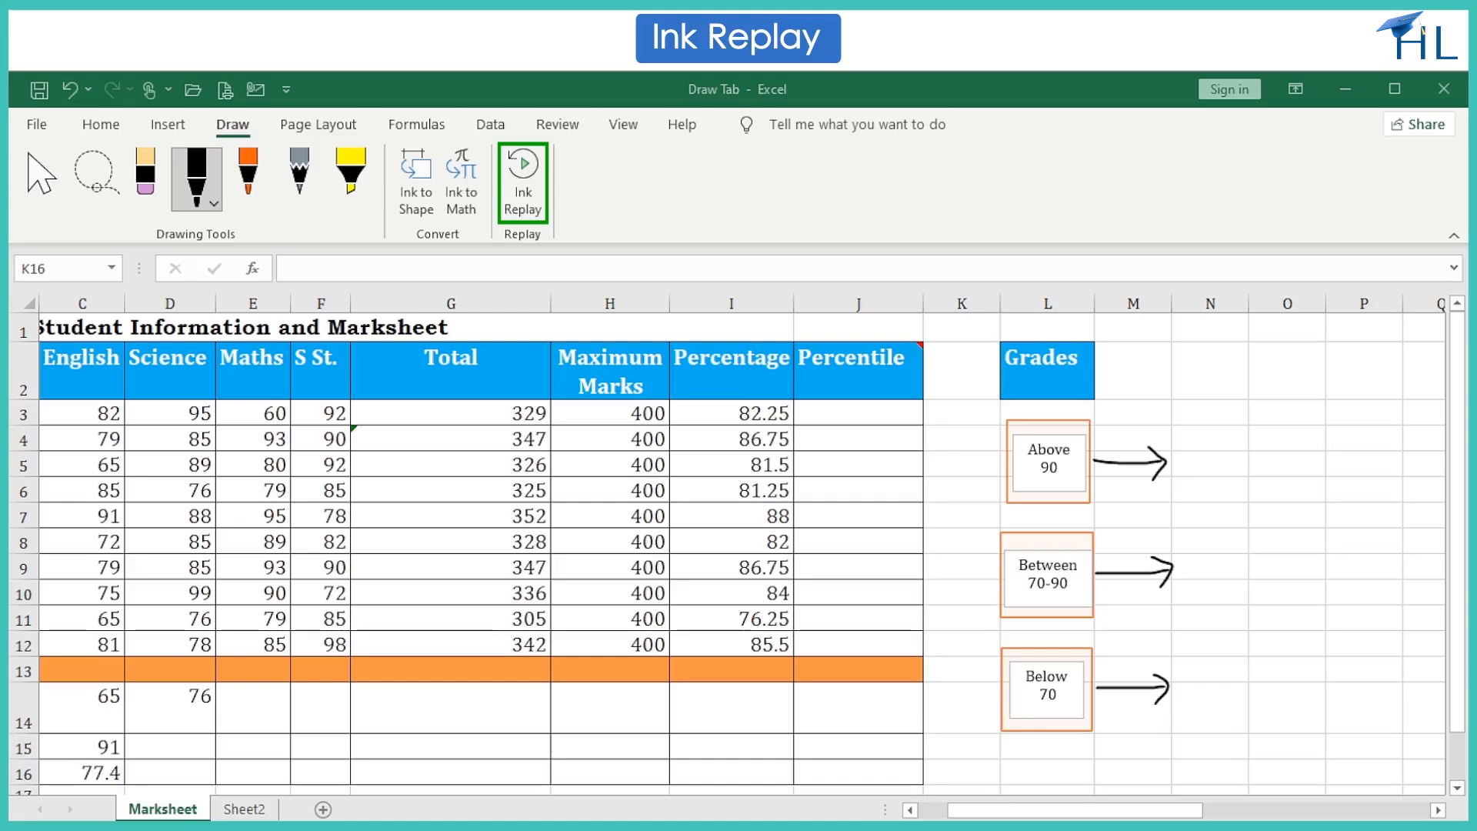
{"action": "key", "text": "Escape"}
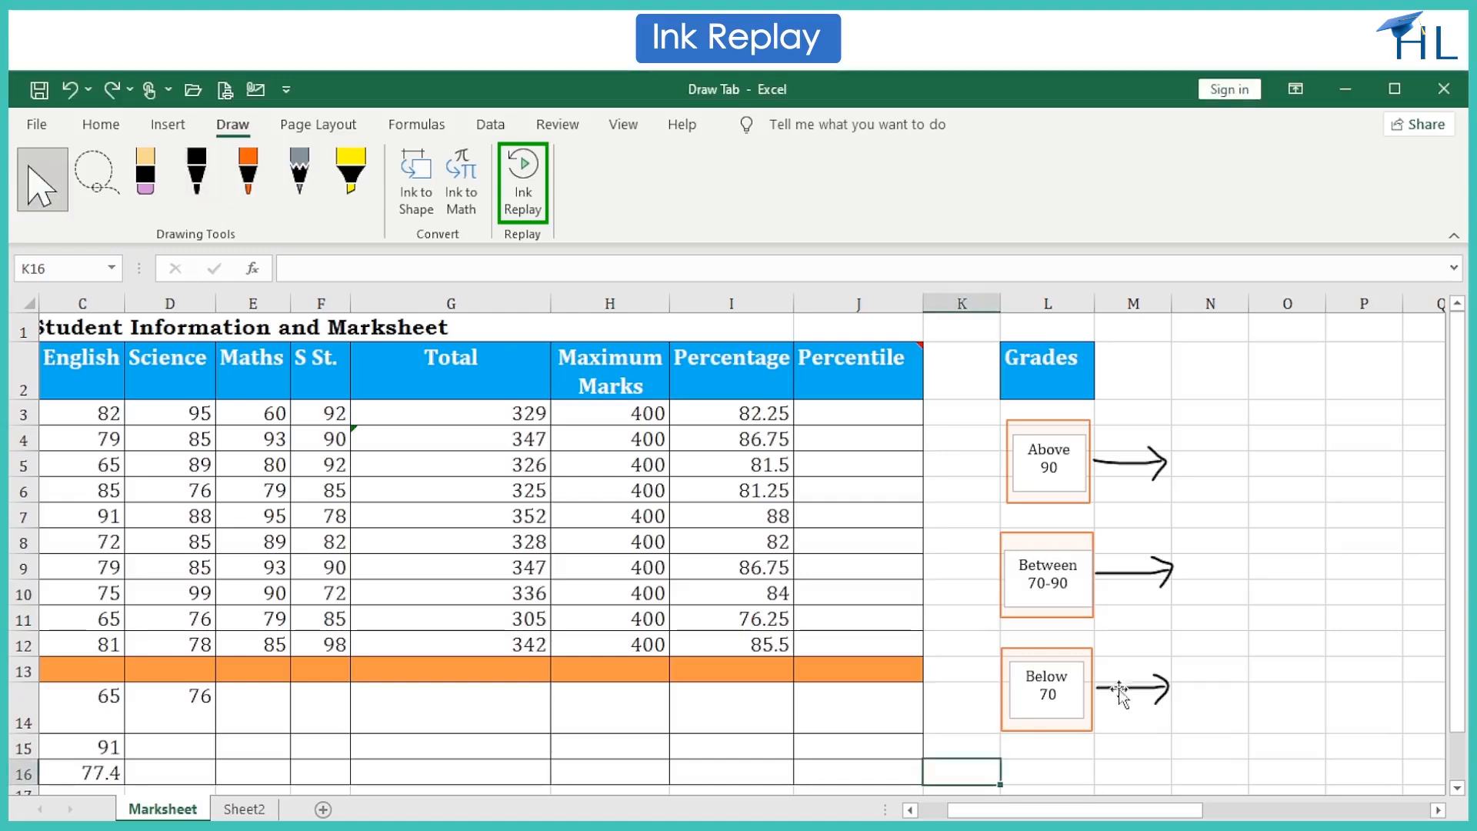
Convert the three hand-drawn arrows beside the Below 70, Between 70-90 and Above 90 boxes with Ink to Shape
{"action": "left_click", "coordinate": [1152, 687]}
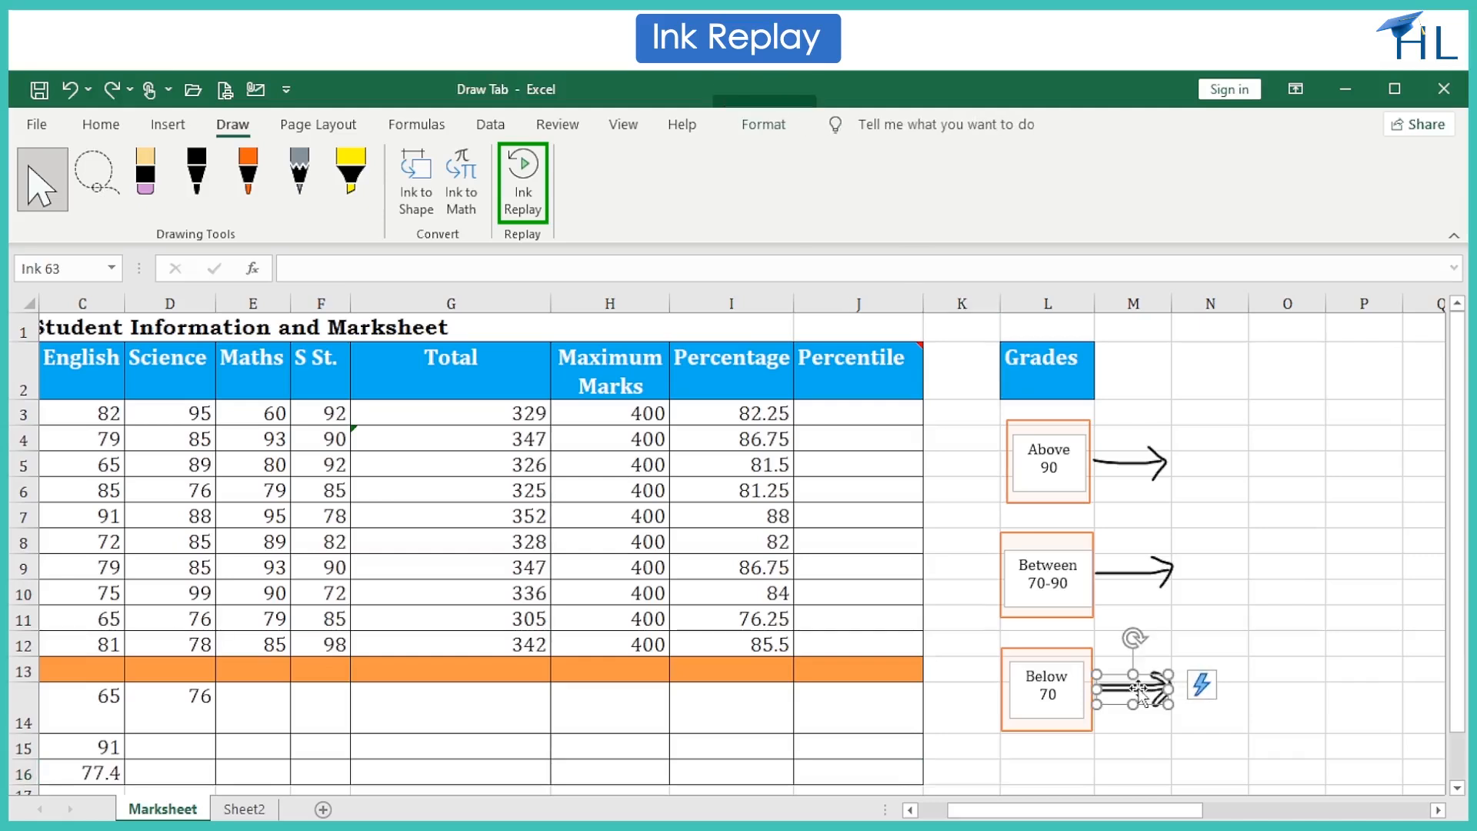
{"action": "left_click", "coordinate": [416, 181]}
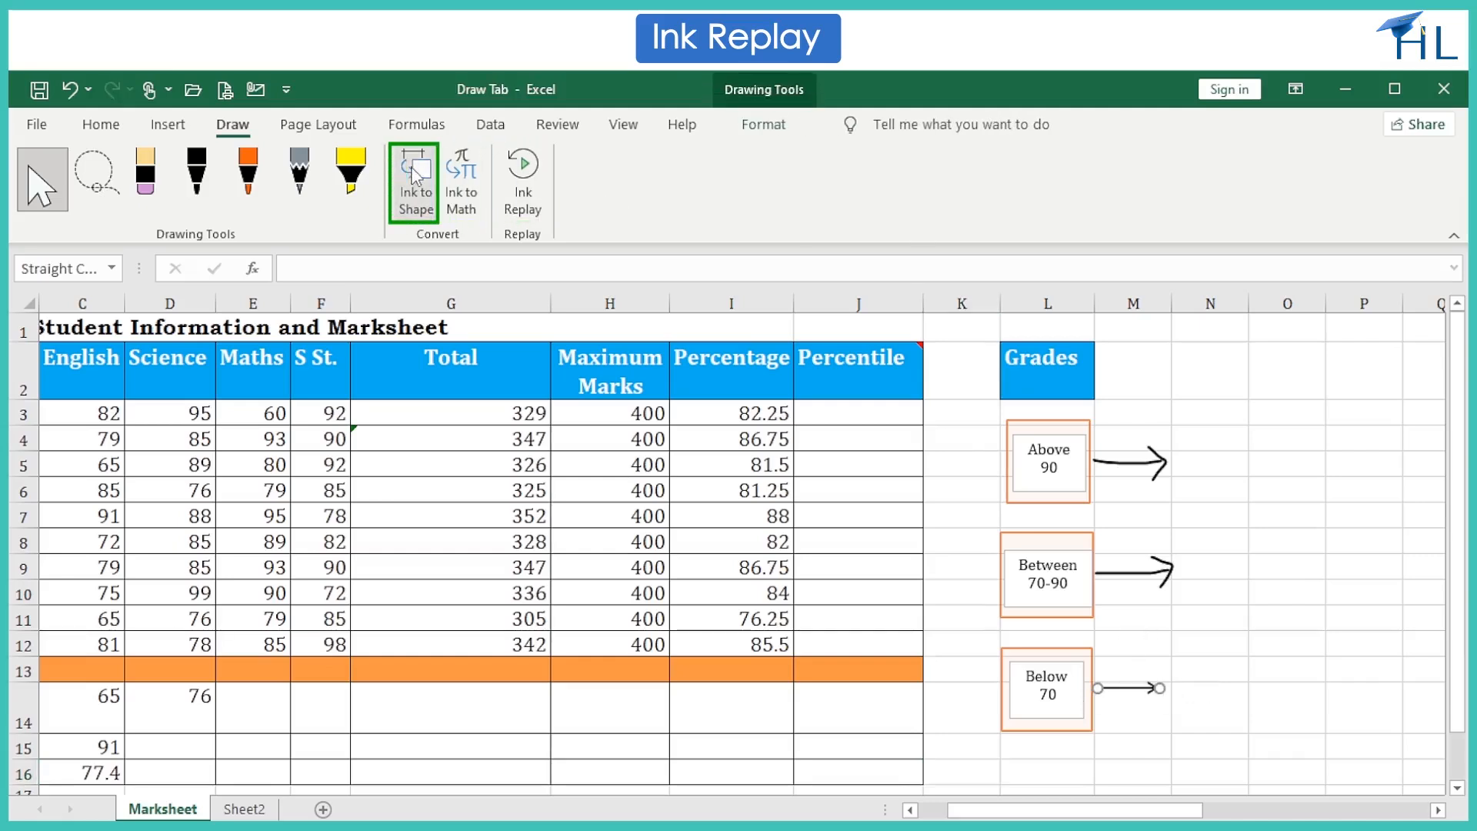
{"action": "left_click", "coordinate": [1150, 573]}
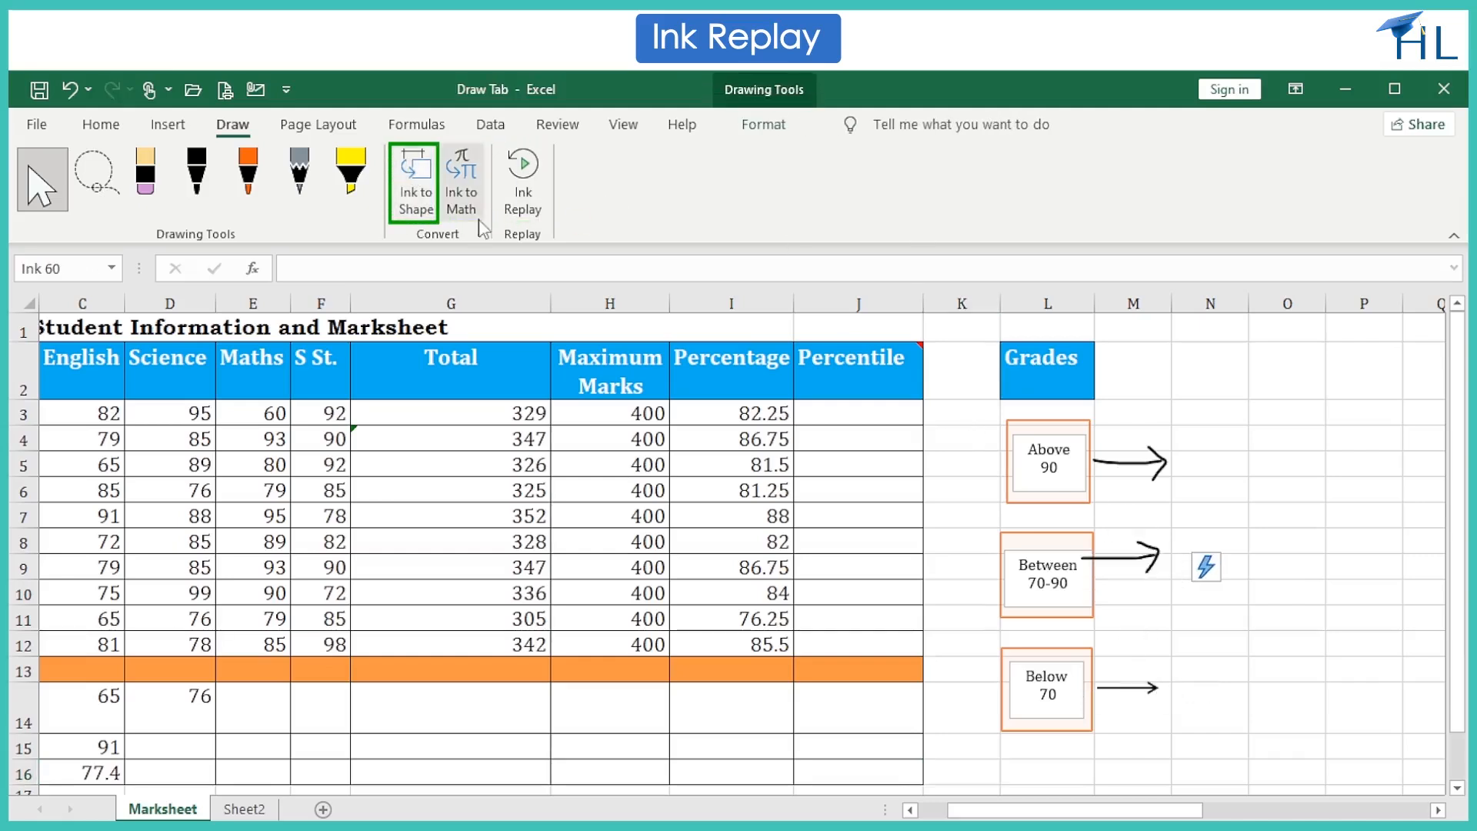
{"action": "left_click", "coordinate": [413, 189]}
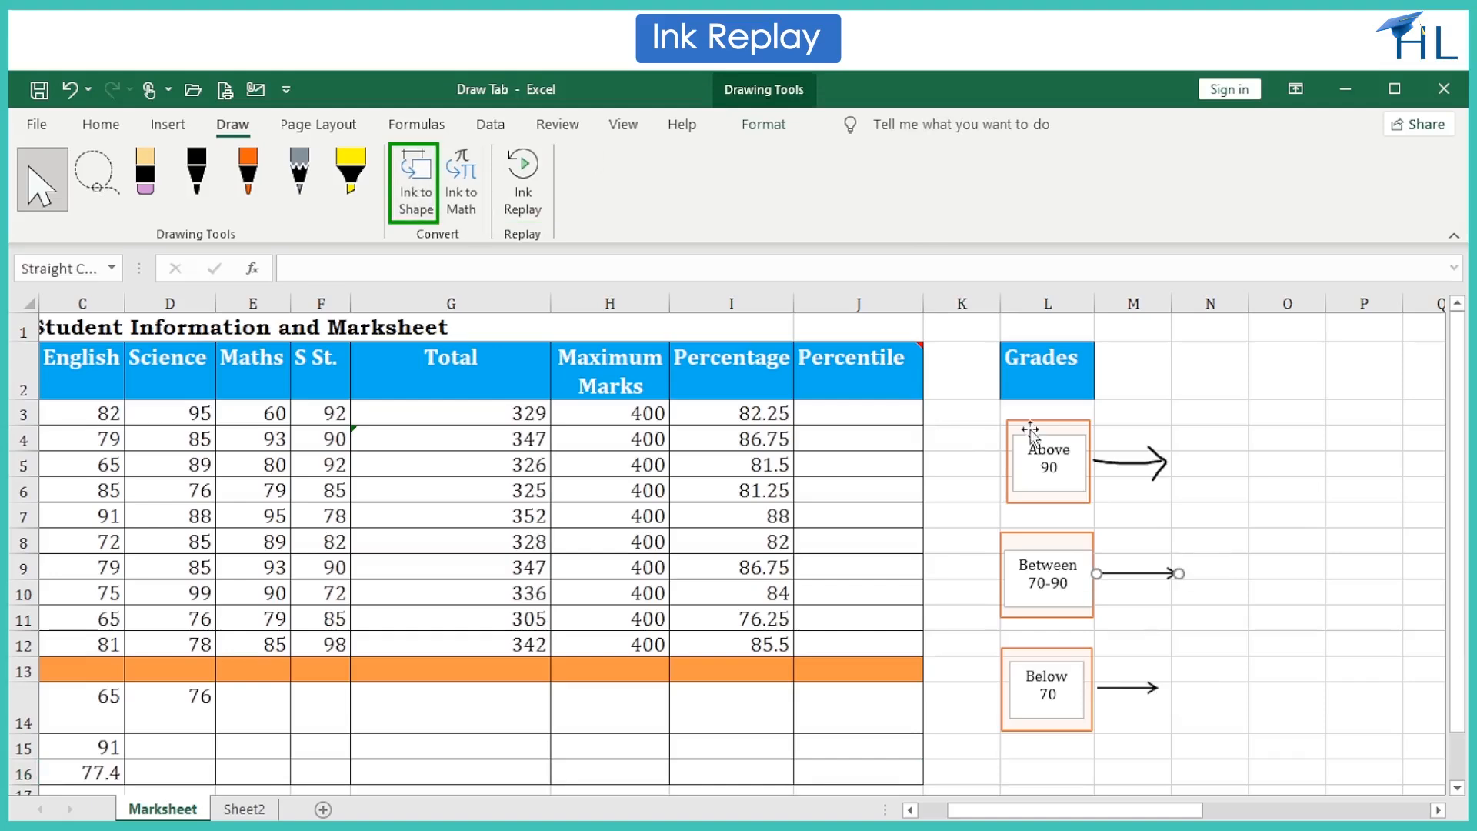
{"action": "left_click", "coordinate": [1136, 464]}
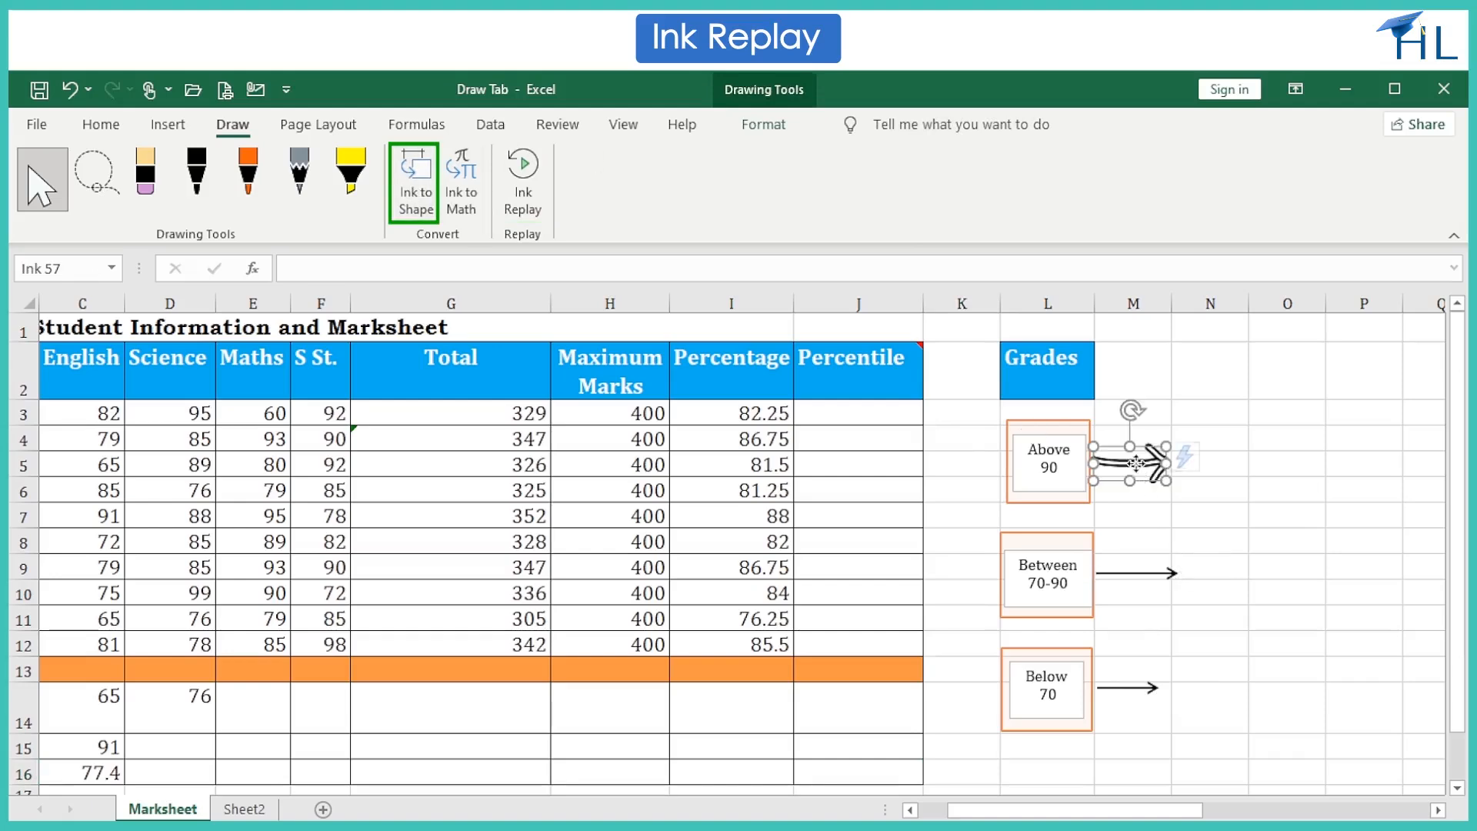
{"action": "left_click", "coordinate": [416, 180]}
Lengthen the arrows beside the Above 90 and Below 70 boxes slightly to the right
{"action": "left_click_drag", "start_coordinate": [1159, 463], "coordinate": [1171, 462]}
{"action": "left_click", "coordinate": [1137, 687]}
{"action": "left_click_drag", "start_coordinate": [1161, 688], "coordinate": [1170, 689]}
Select the Above 90 text box and paste a copy of it for a grade label
{"action": "left_click", "coordinate": [1048, 434]}
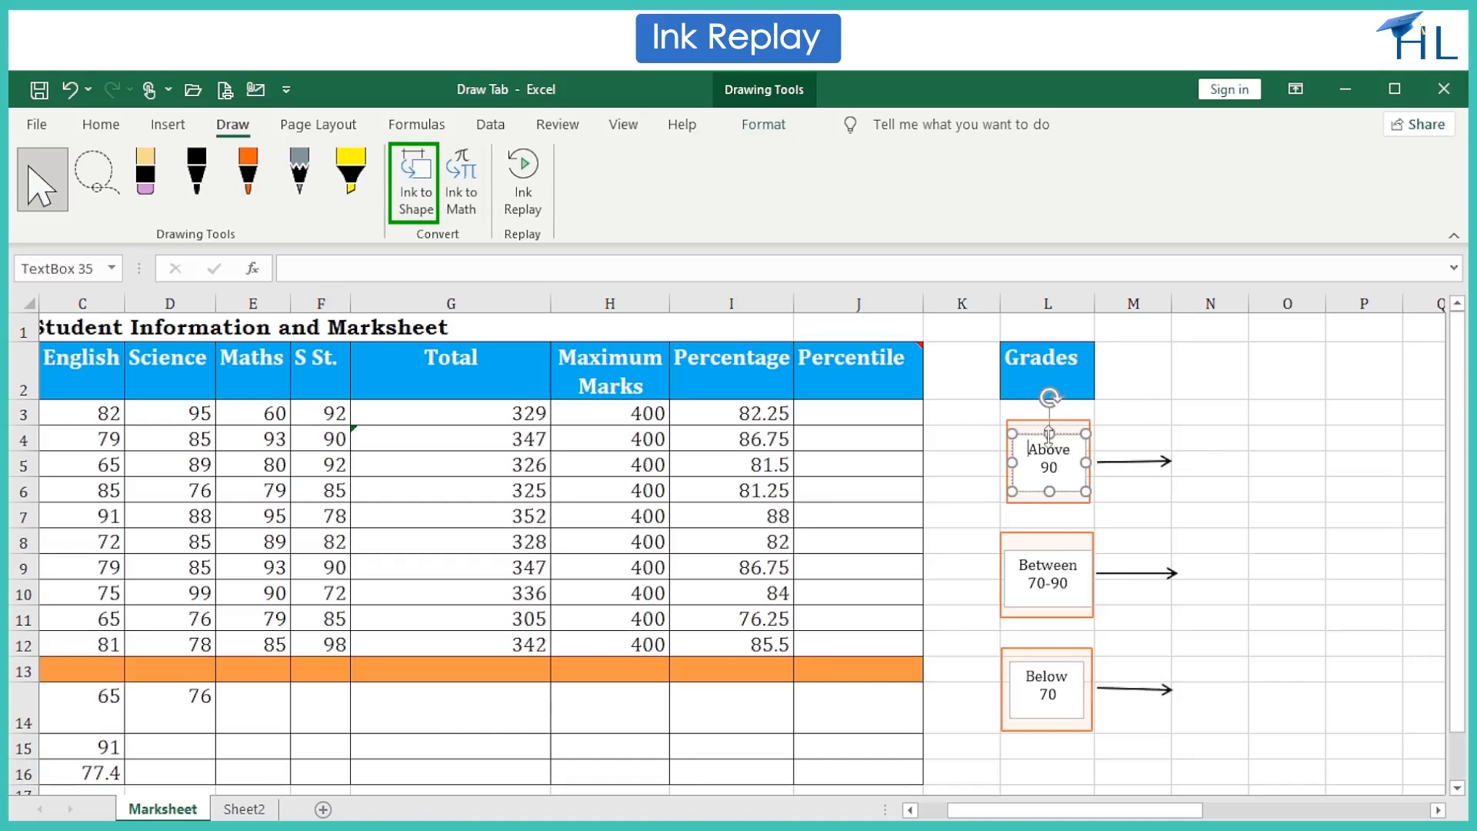
{"action": "left_click_drag", "start_coordinate": [1036, 436], "coordinate": [1038, 435]}
{"action": "key", "text": "ctrl+v"}
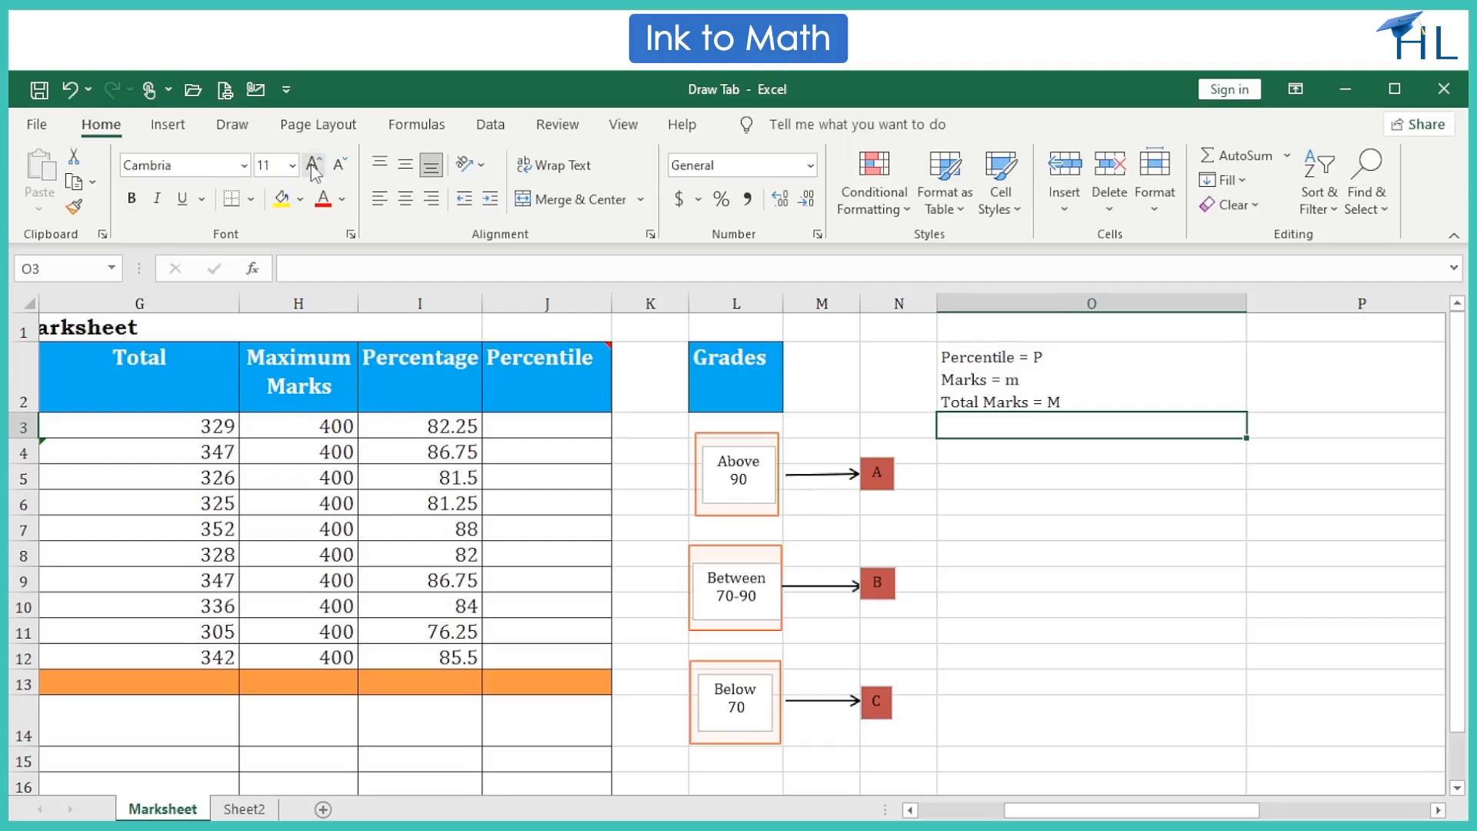
Handwrite the equation P = m/M × 100 with Ink to Math and insert it into the sheet
{"action": "left_click", "coordinate": [215, 129]}
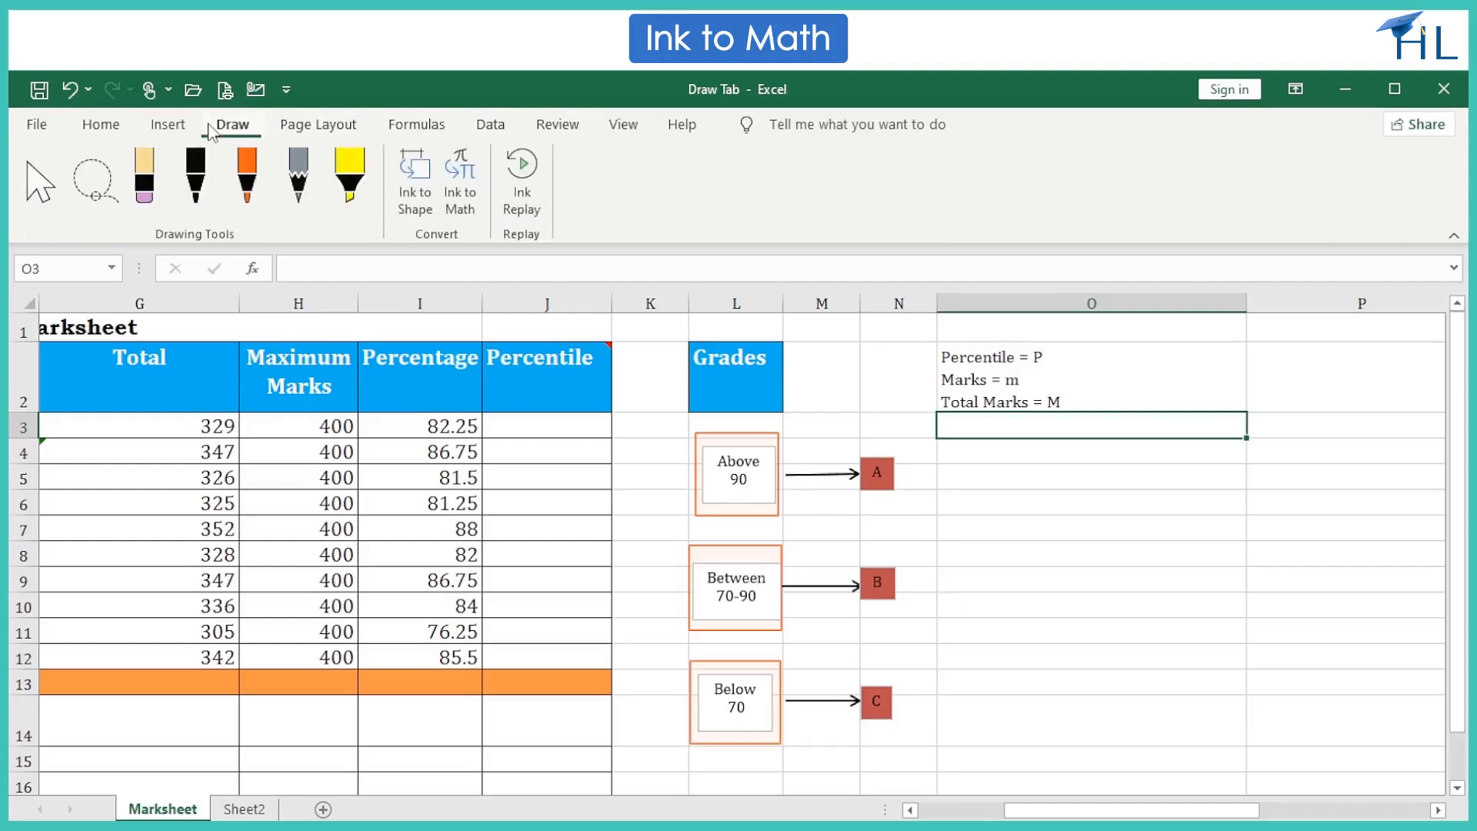
{"action": "left_click", "coordinate": [473, 212]}
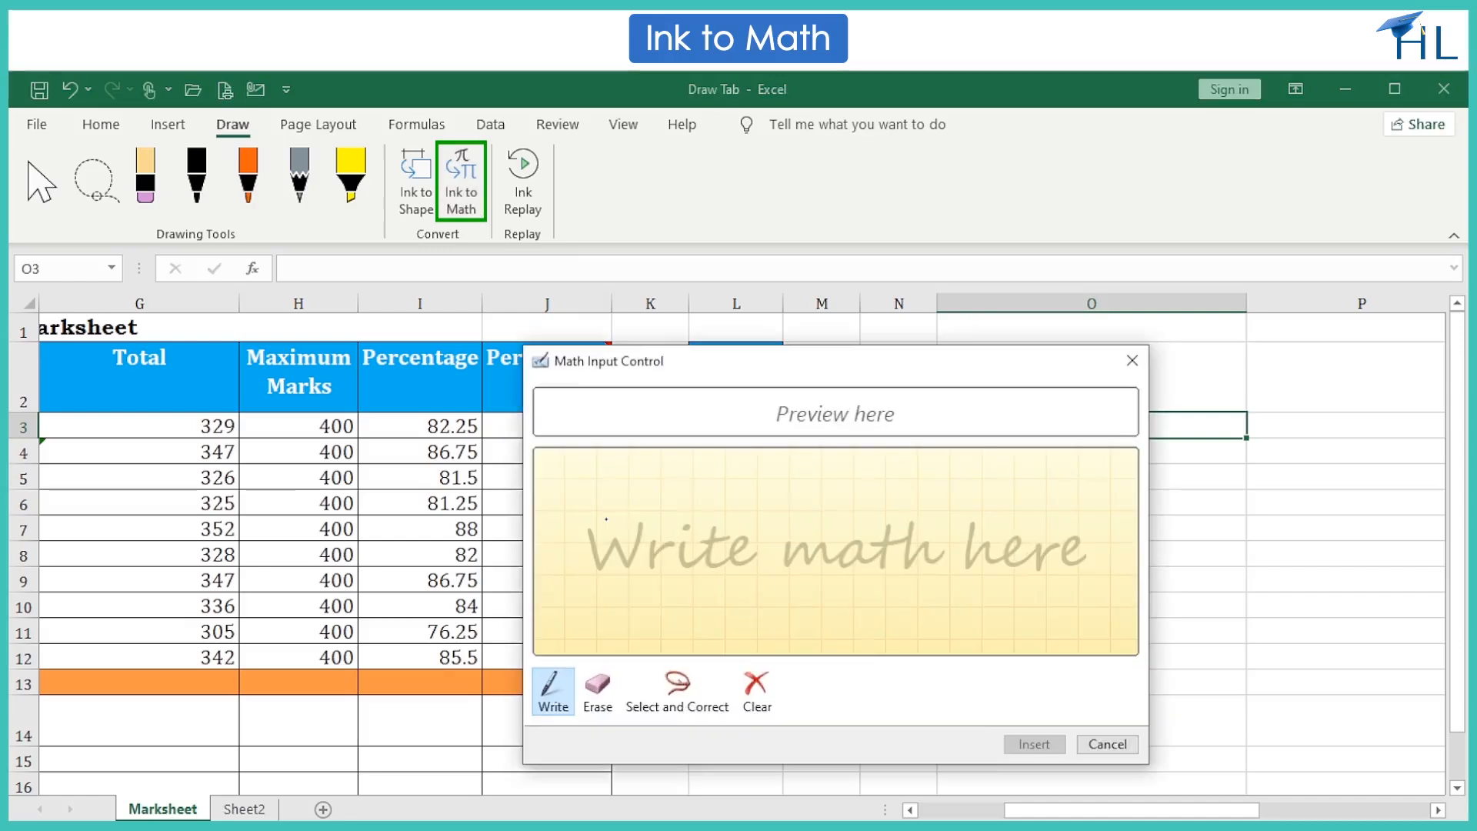
{"action": "mouse_move", "coordinate": [591, 513]}
{"action": "left_mouse_down"}
{"action": "mouse_move", "coordinate": [593, 571]}
{"action": "mouse_move", "coordinate": [593, 543]}
{"action": "mouse_move", "coordinate": [701, 549]}
{"action": "mouse_move", "coordinate": [708, 570]}
{"action": "left_mouse_up"}
{"action": "left_click_drag", "start_coordinate": [761, 514], "coordinate": [807, 543]}
{"action": "left_click_drag", "start_coordinate": [744, 564], "coordinate": [841, 559]}
{"action": "mouse_move", "coordinate": [770, 589]}
{"action": "left_mouse_down"}
{"action": "mouse_move", "coordinate": [770, 627]}
{"action": "mouse_move", "coordinate": [817, 630]}
{"action": "left_mouse_up"}
{"action": "mouse_move", "coordinate": [885, 537]}
{"action": "left_mouse_down"}
{"action": "mouse_move", "coordinate": [854, 565]}
{"action": "mouse_move", "coordinate": [885, 566]}
{"action": "left_mouse_up"}
{"action": "mouse_move", "coordinate": [922, 517]}
{"action": "left_mouse_down"}
{"action": "mouse_move", "coordinate": [926, 569]}
{"action": "mouse_move", "coordinate": [955, 524]}
{"action": "mouse_move", "coordinate": [1001, 524]}
{"action": "left_mouse_up"}
{"action": "left_click_drag", "start_coordinate": [820, 340], "coordinate": [819, 282]}
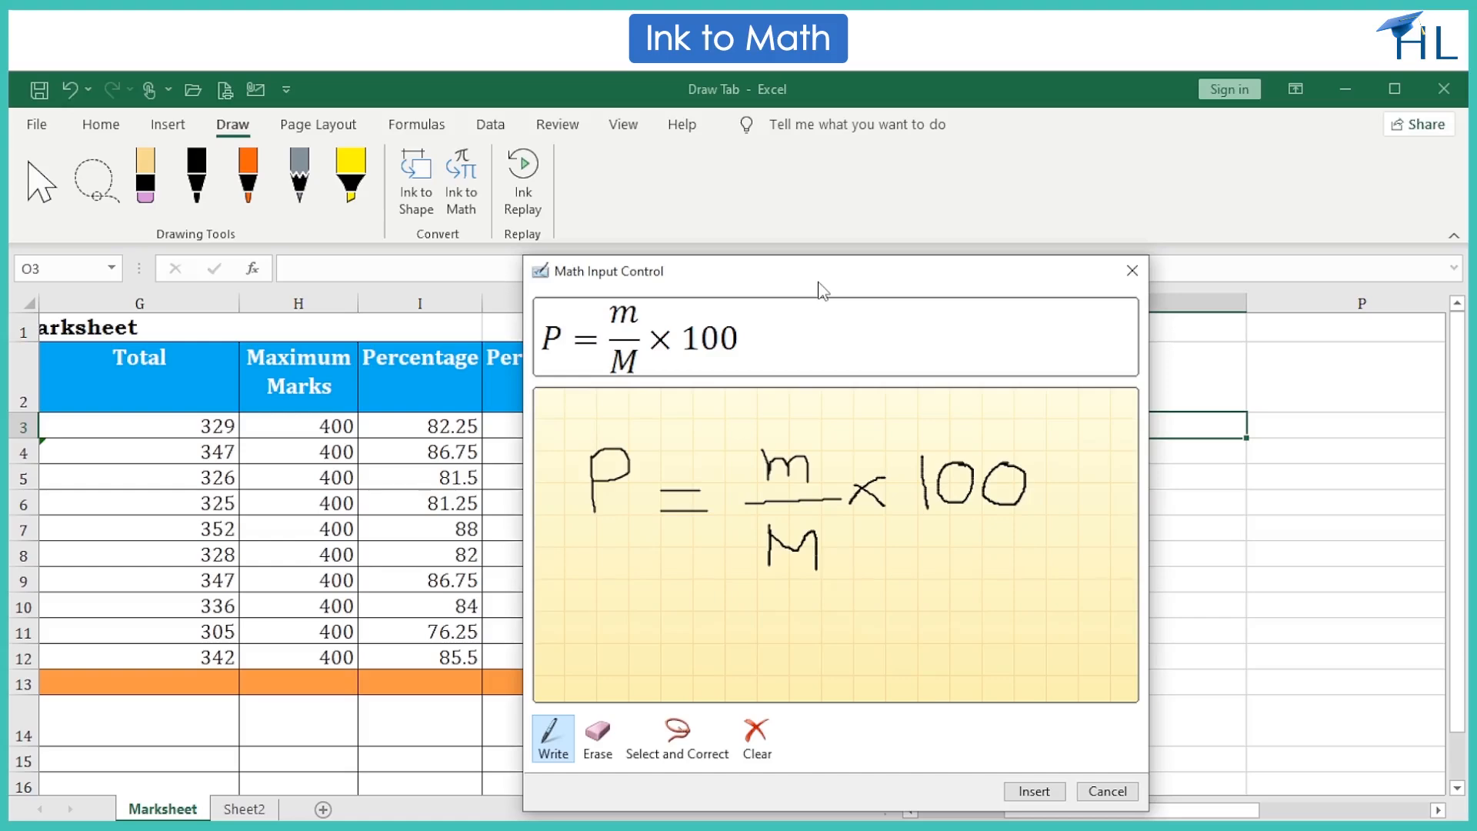
{"action": "left_click", "coordinate": [1034, 793]}
Move the inserted equation beside the Percentile, Marks and Total Marks definitions in column O and deselect it
{"action": "left_click_drag", "start_coordinate": [712, 504], "coordinate": [981, 435]}
{"action": "left_click_drag", "start_coordinate": [1061, 468], "coordinate": [1121, 488]}
{"action": "left_click_drag", "start_coordinate": [1019, 430], "coordinate": [1126, 355]}
{"action": "left_click", "coordinate": [1120, 544]}
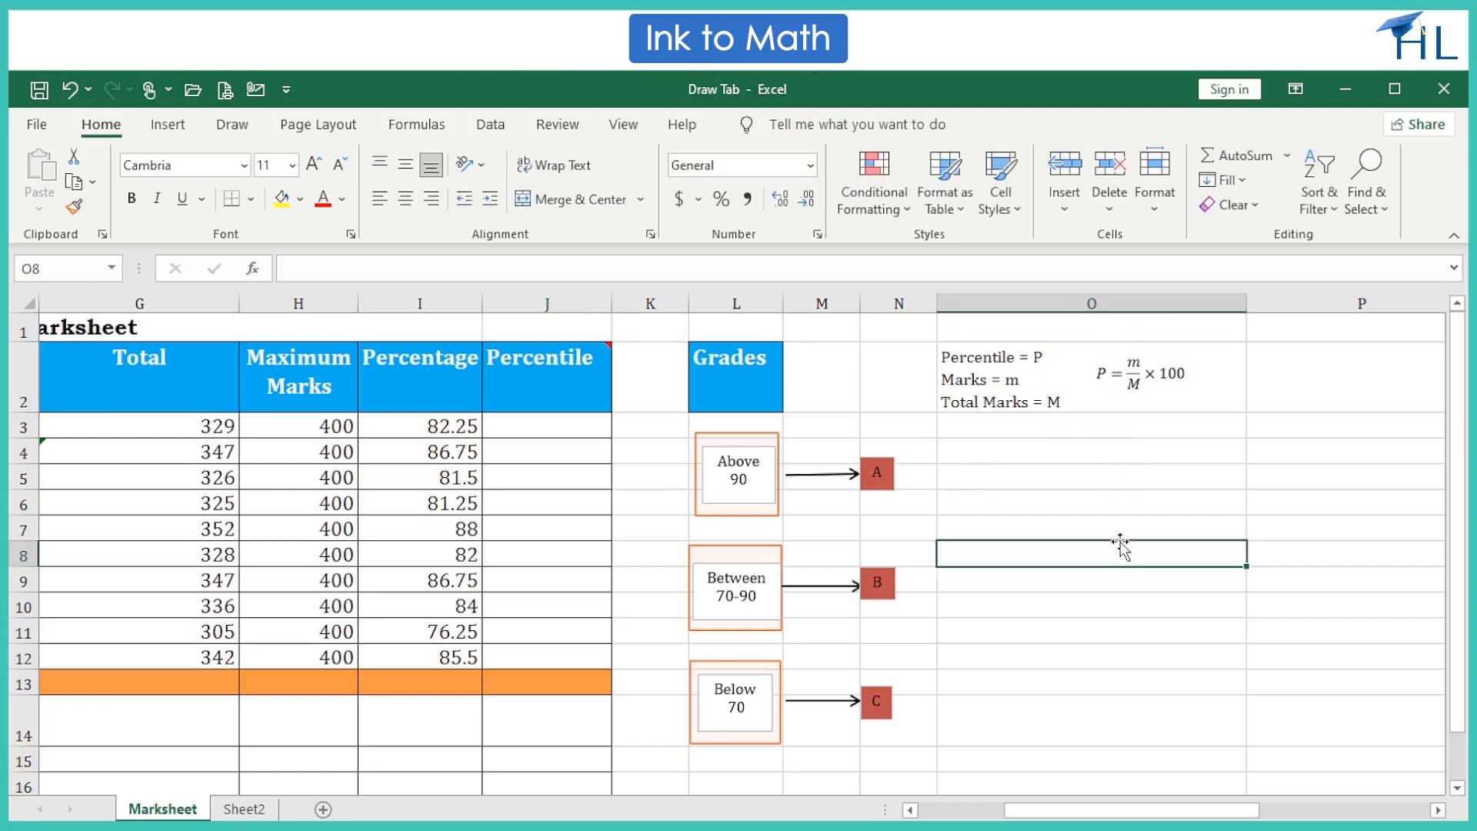